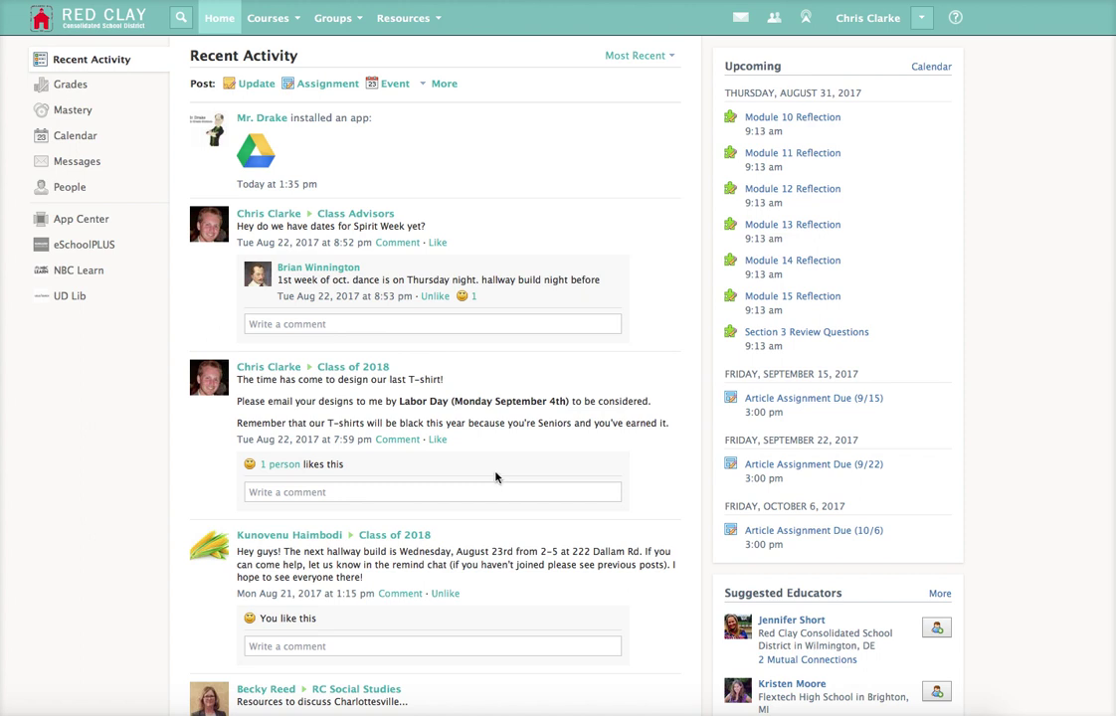
Open the Activity Period: Section 16-13 course from the Courses list in the top bar.
click(282, 18)
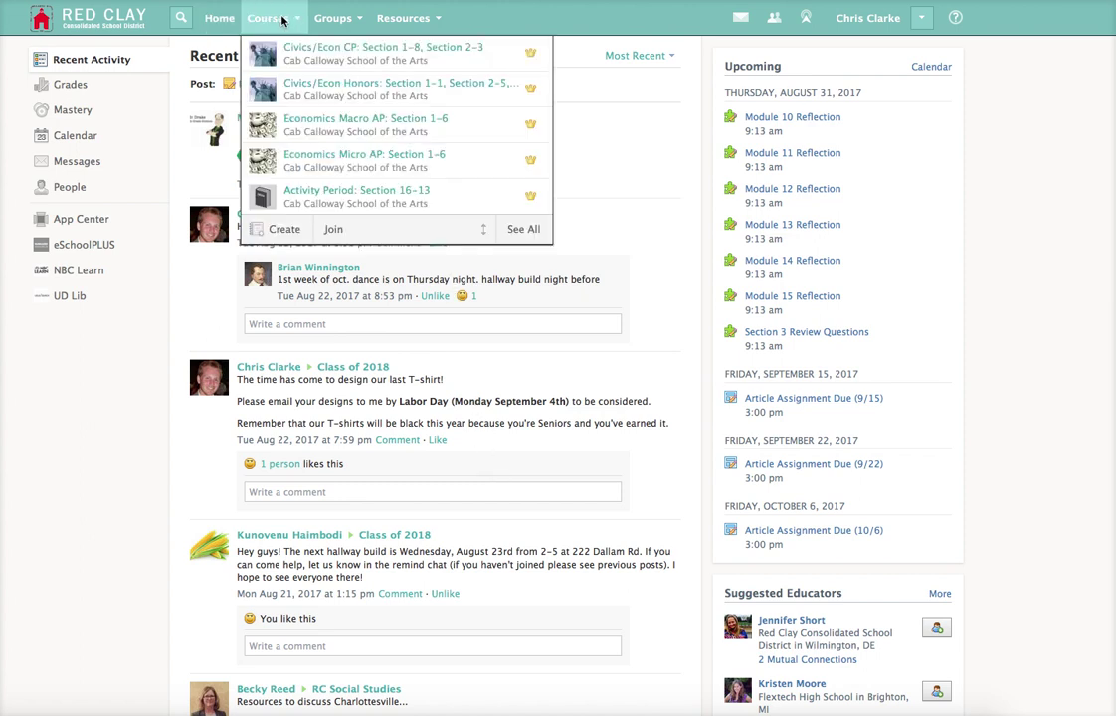
scroll(359, 109, down, 3)
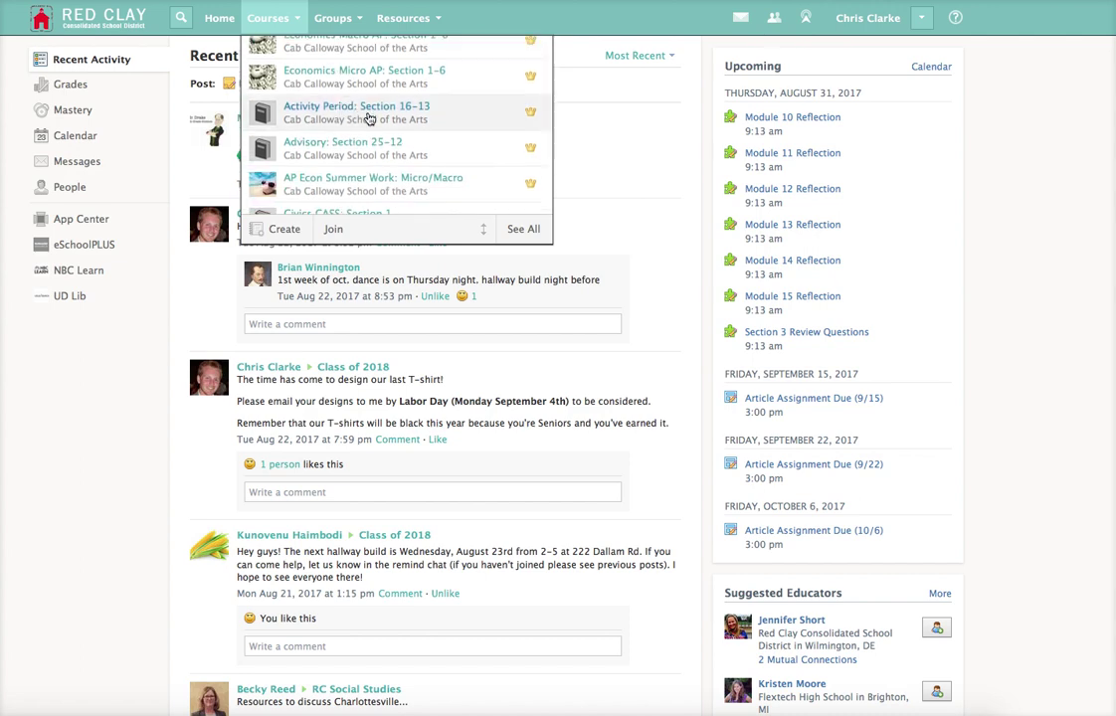
click(369, 118)
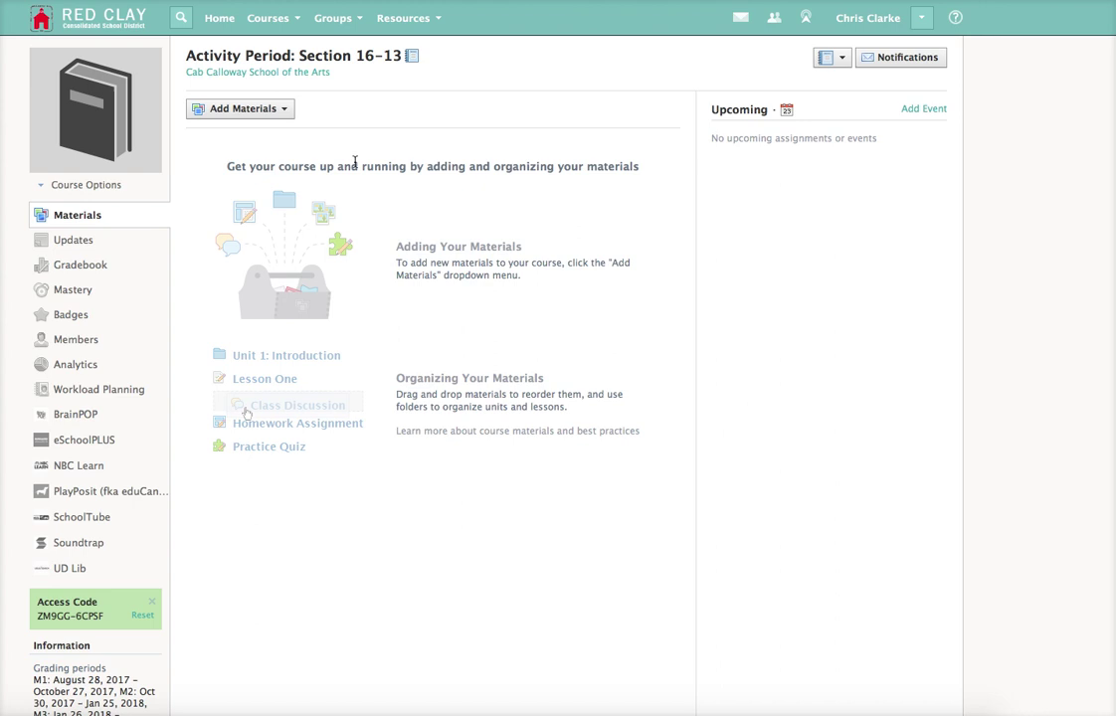
Go to the course Gradebook's Grade Setup page.
click(96, 274)
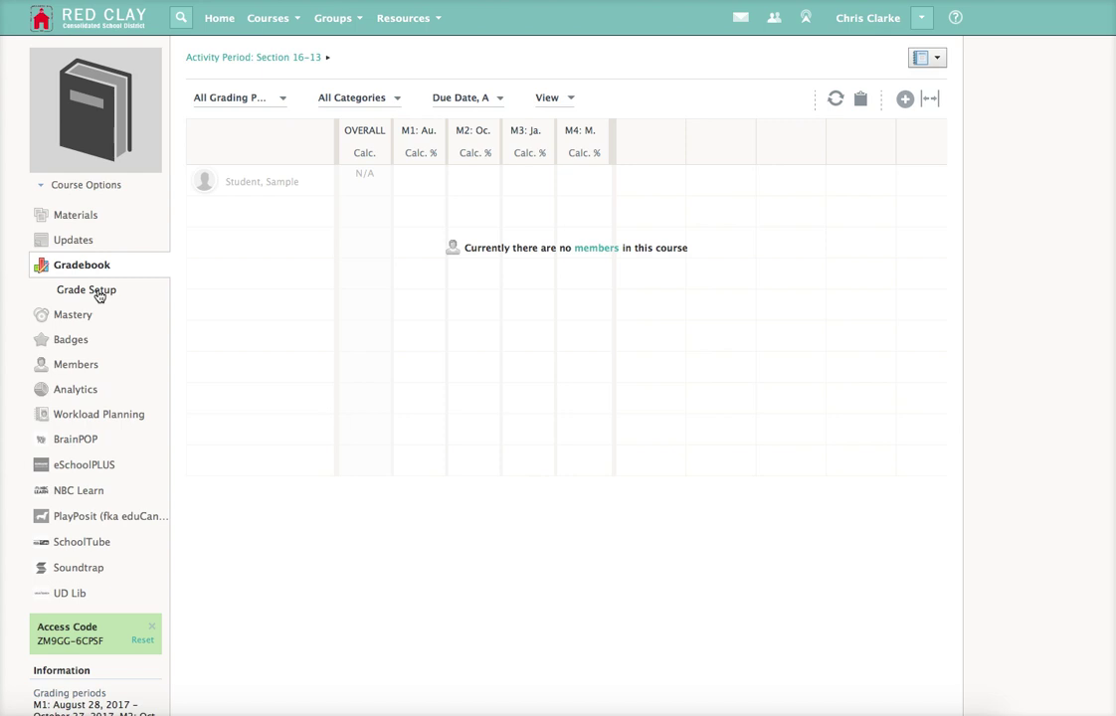
click(98, 295)
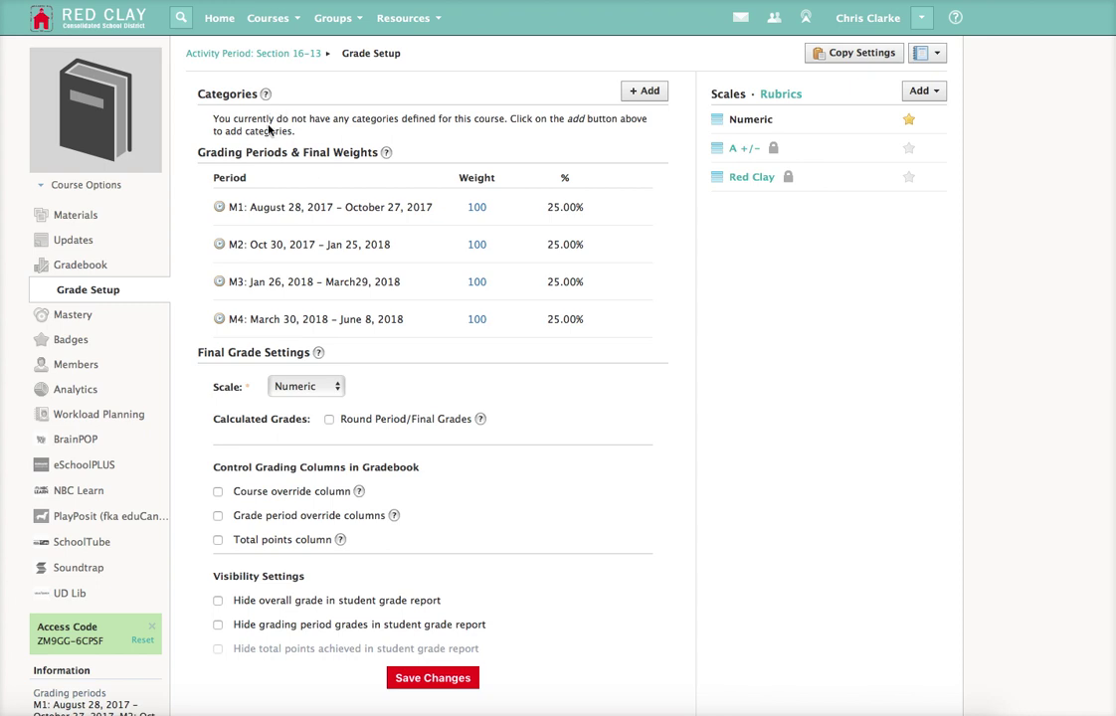
Add grading categories named 'Formative' and 'Summative'.
click(656, 93)
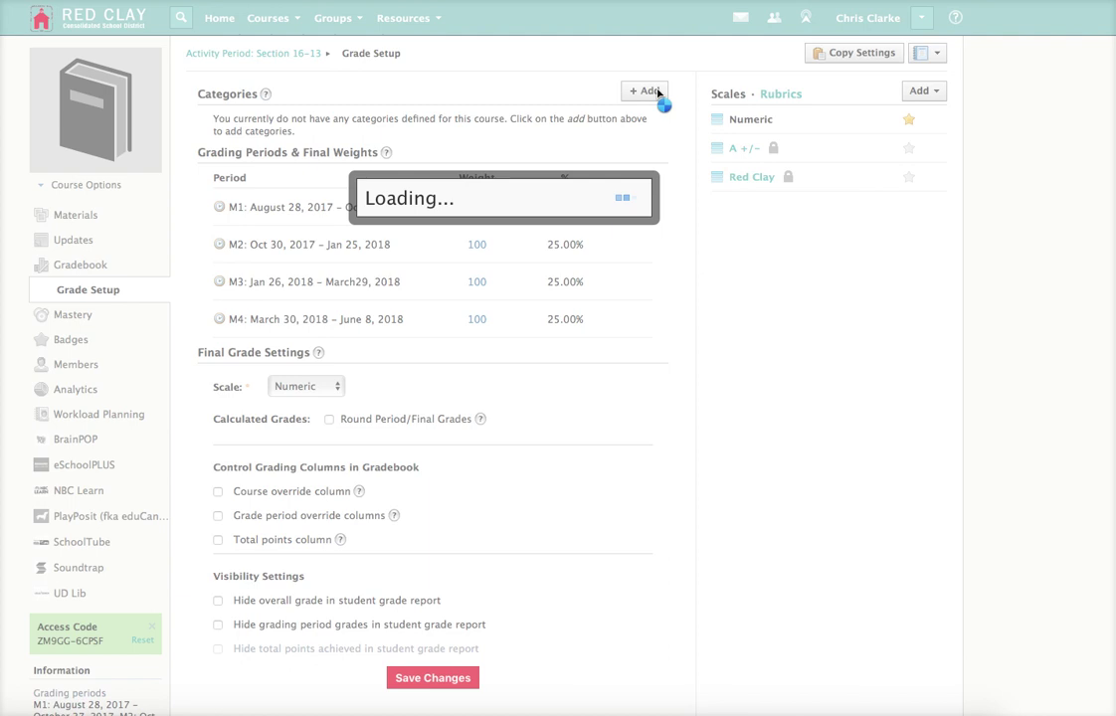
click(516, 192)
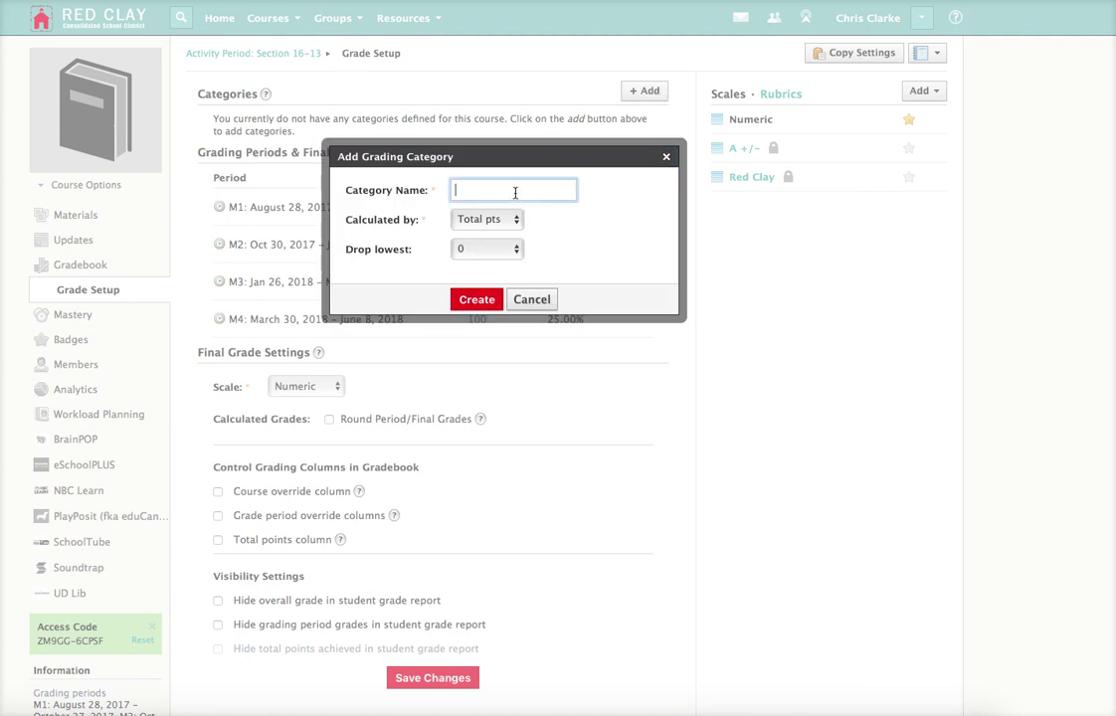
text(Formative)
click(489, 299)
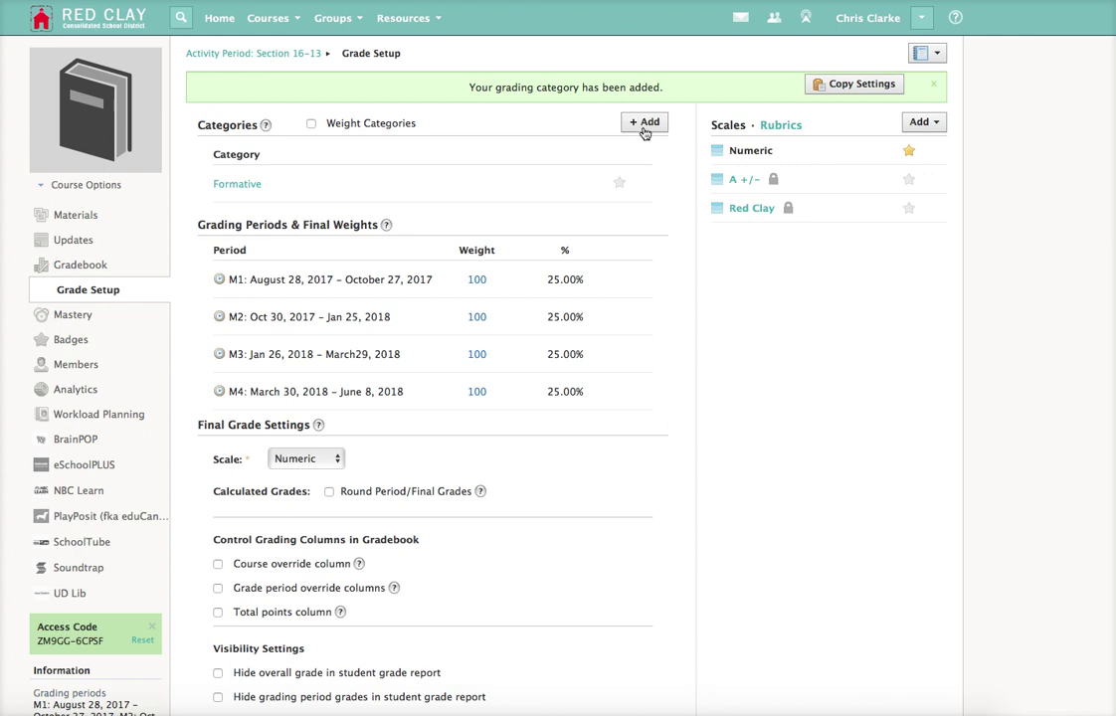
click(647, 122)
click(521, 189)
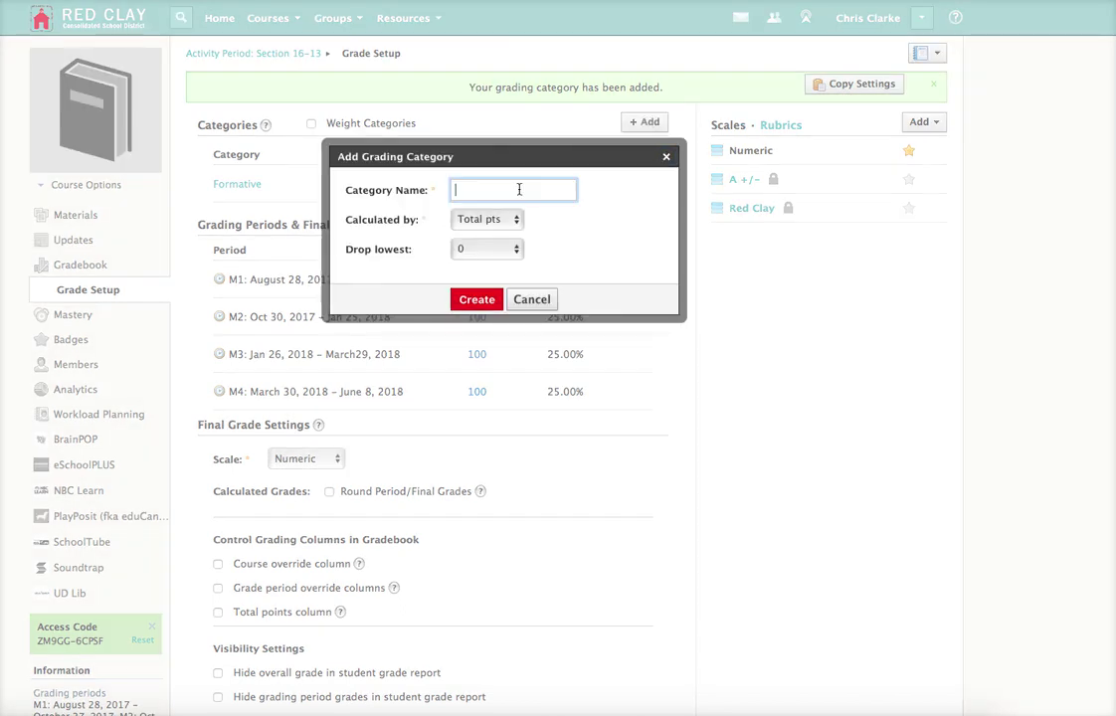
text(Summative)
click(476, 299)
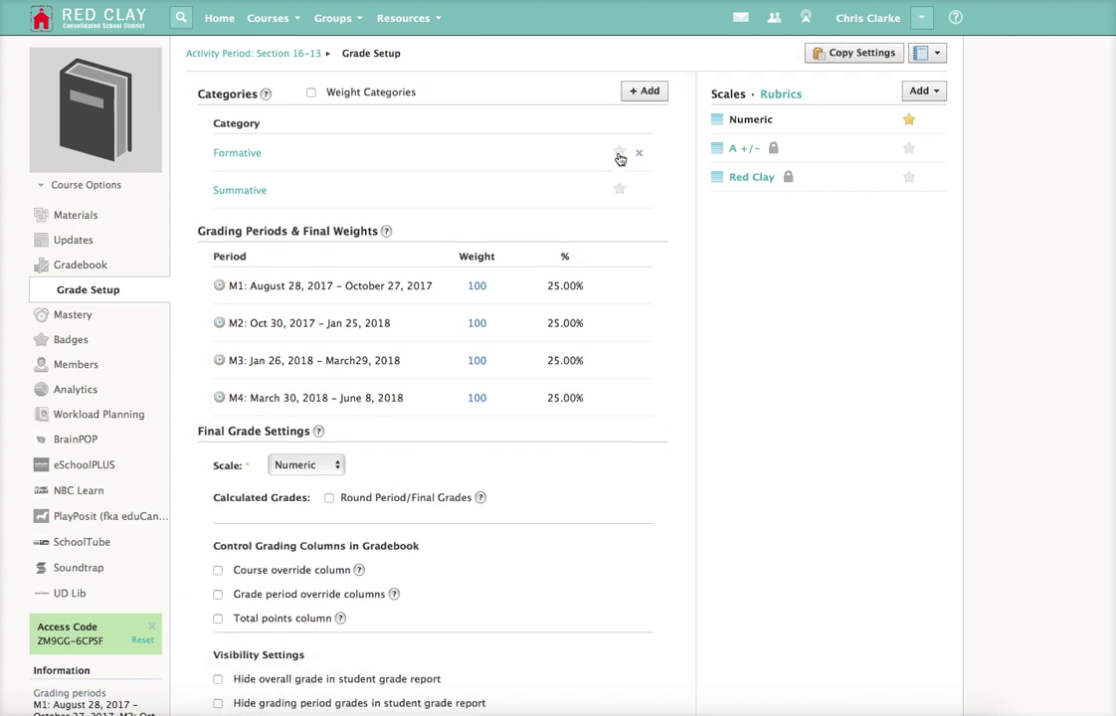
Make Formative the default category and turn on weighting with Formative 30 and Summative 70.
click(618, 154)
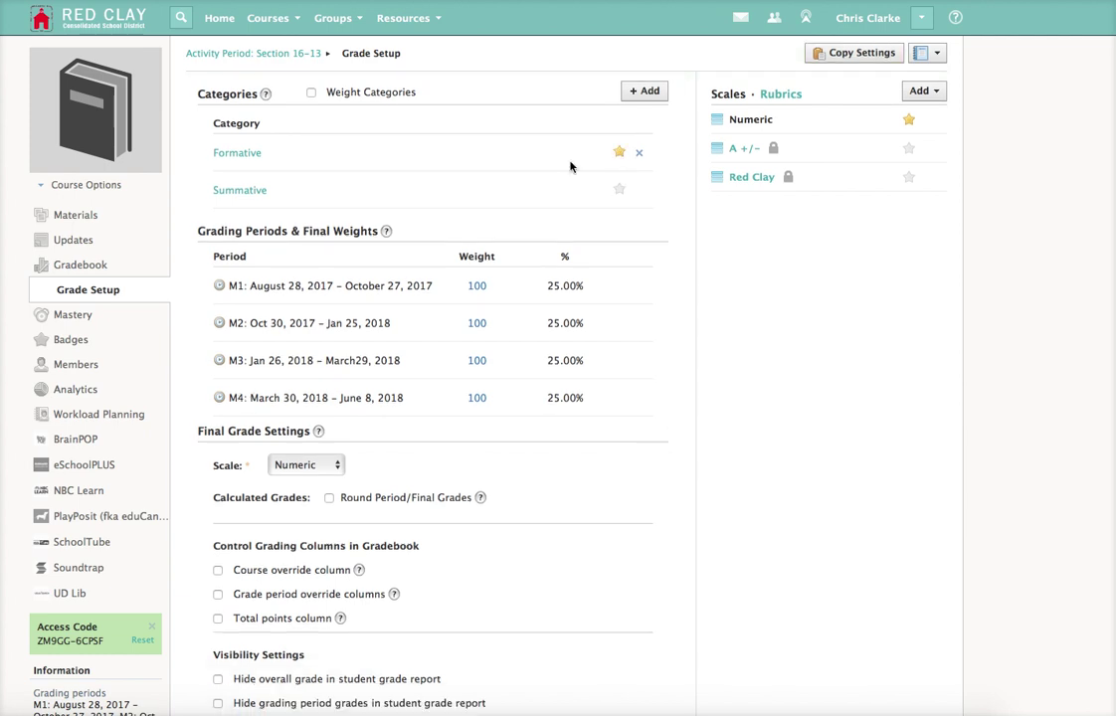
click(312, 94)
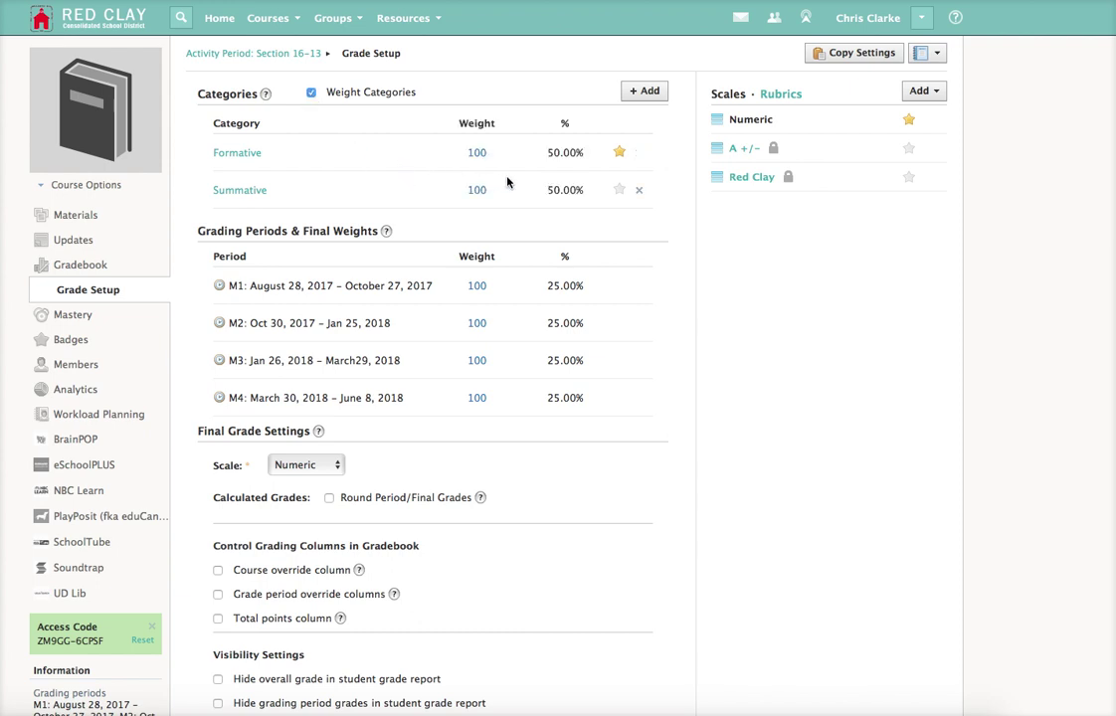
click(476, 152)
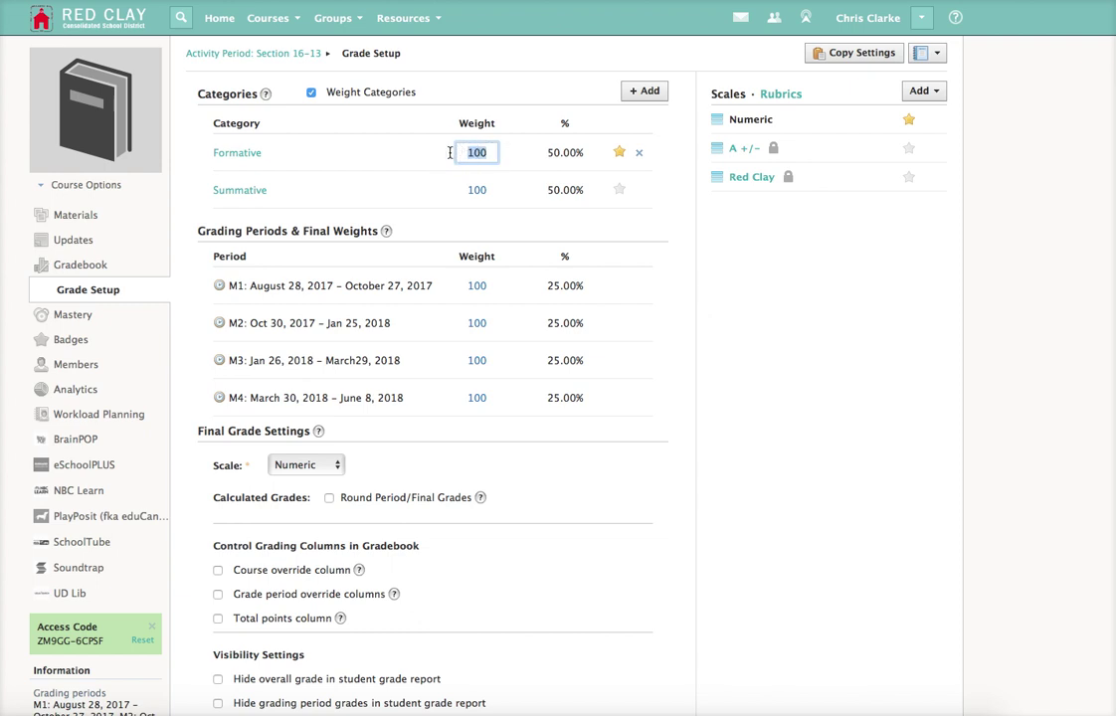
text(30)
click(480, 190)
double_click(465, 188)
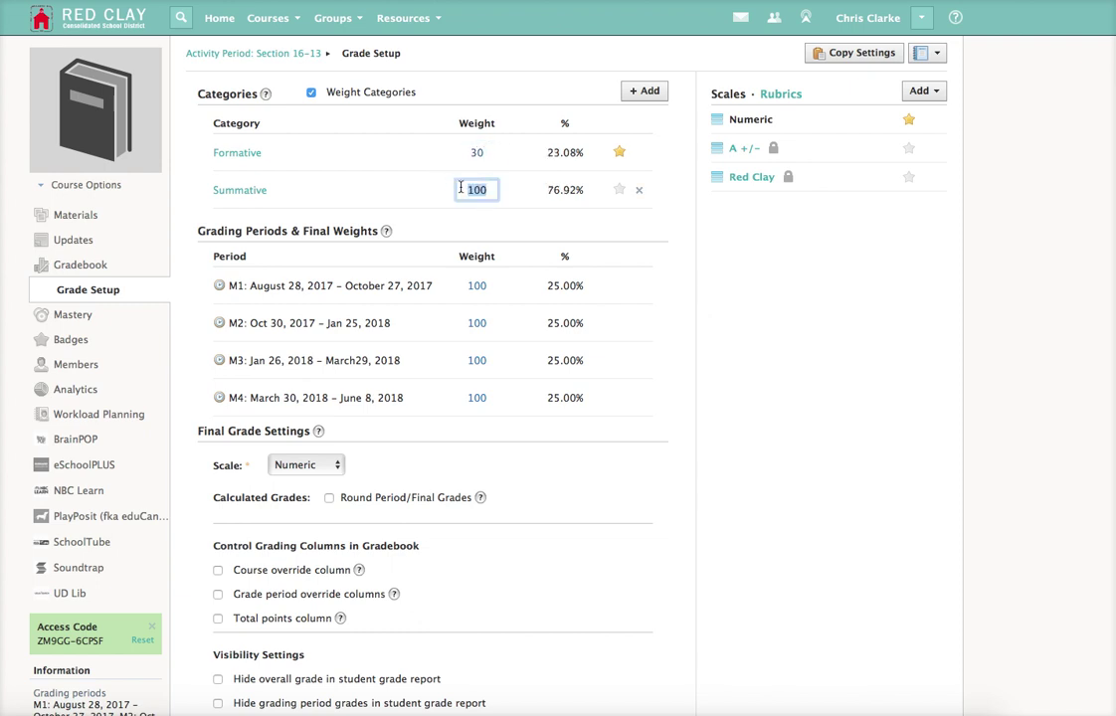
text(70)
click(510, 181)
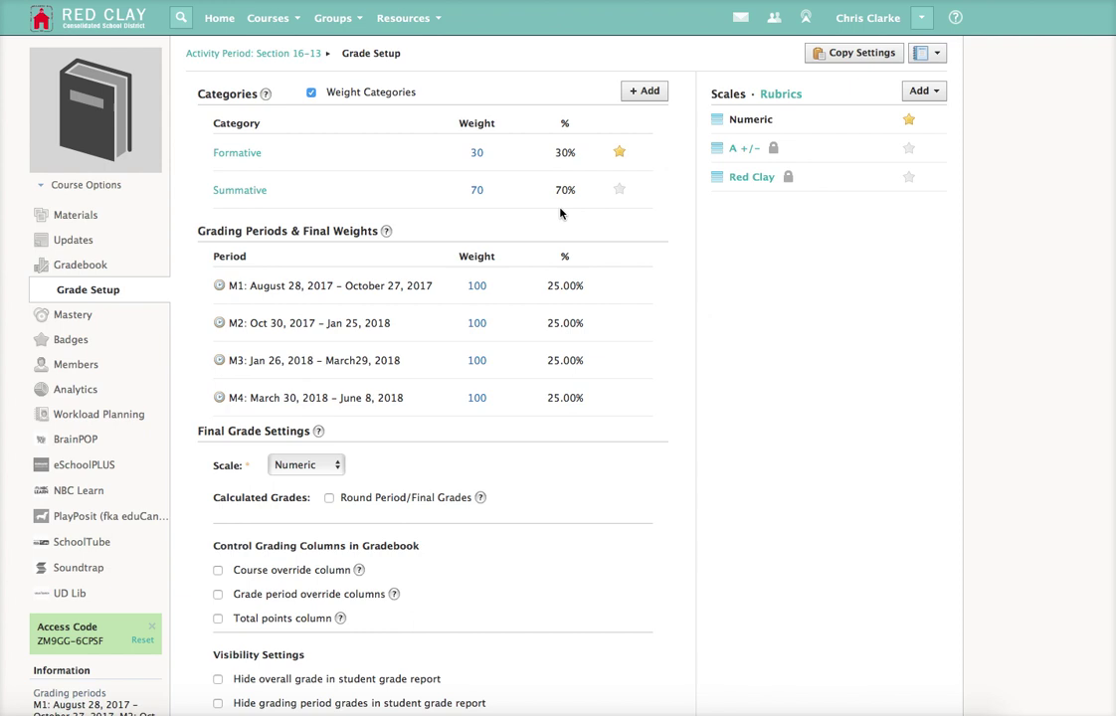
Turn on rounding of period and final grades and save the grade setup.
click(328, 500)
scroll(572, 470, down, 4)
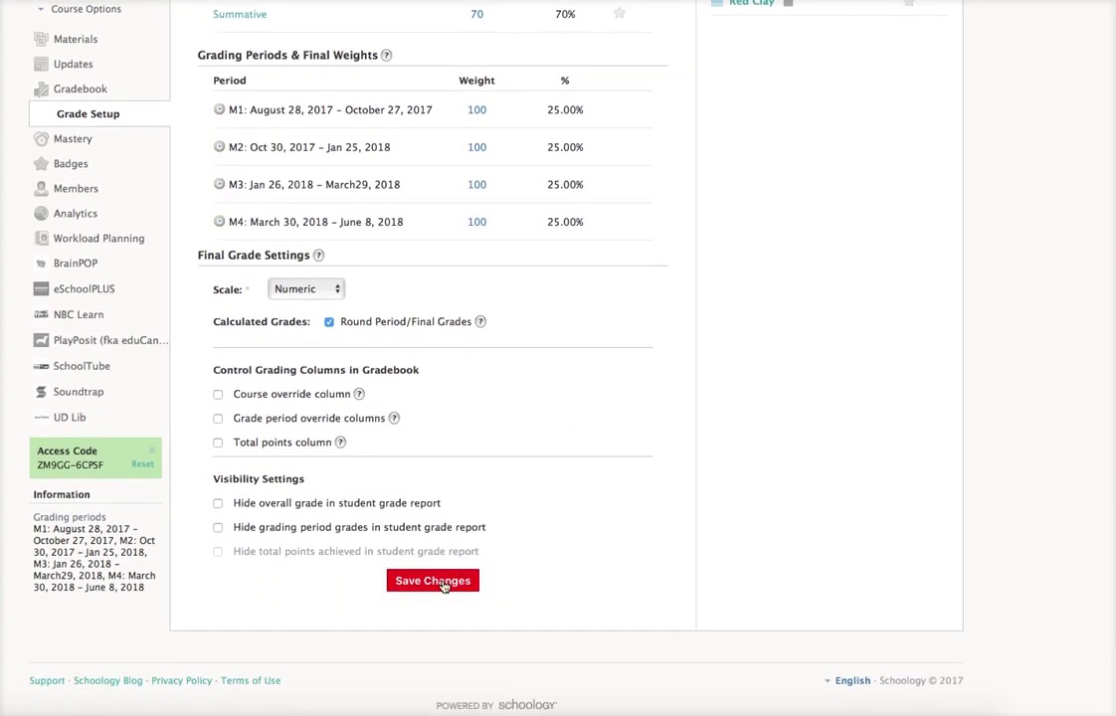
click(433, 581)
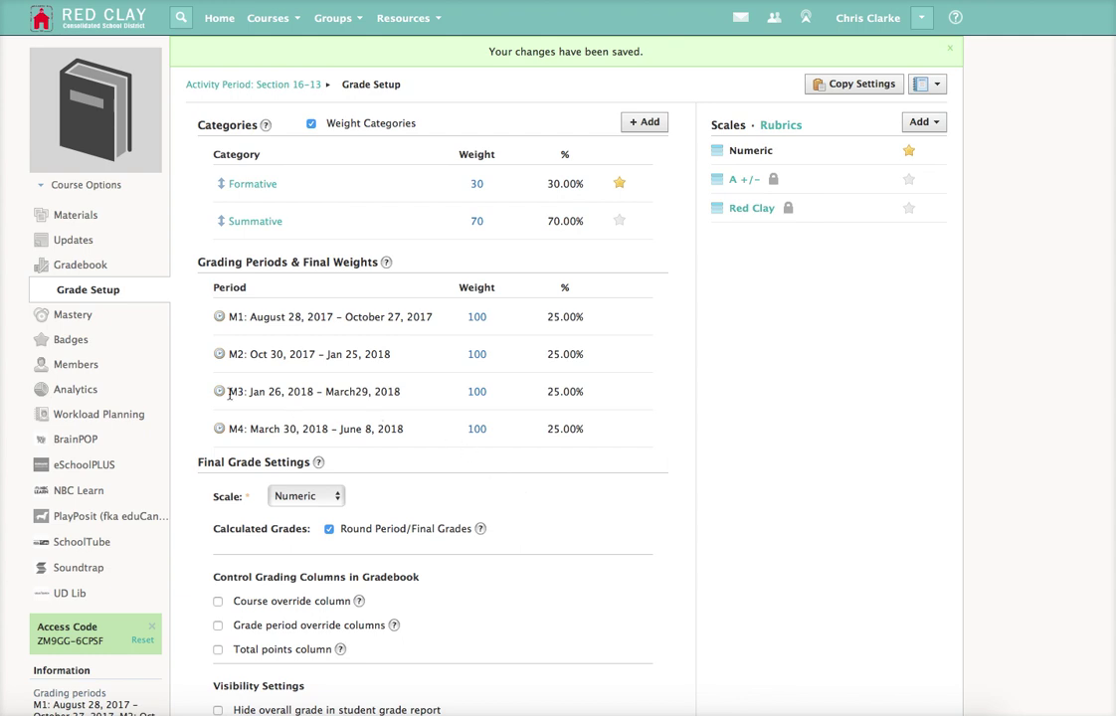
Open the course's eSchoolPLUS Sync Grades page from the sidebar.
click(106, 467)
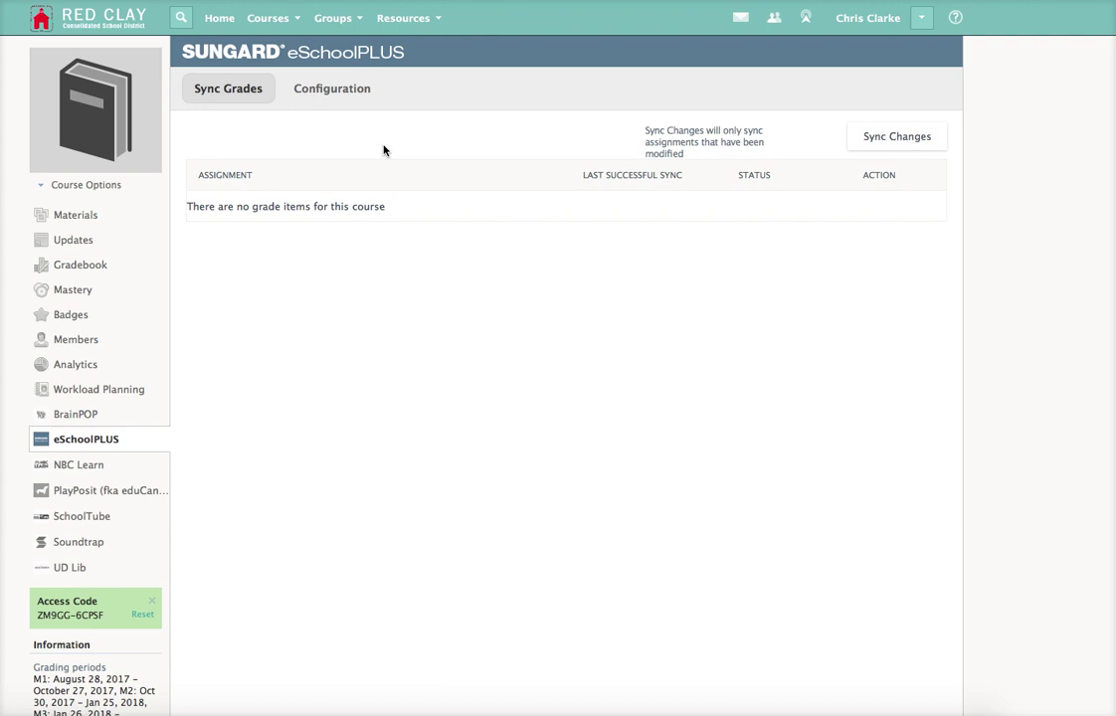
On the Configuration tab, map Formative Assessment to Formative and Summative Assessment to Summative.
click(356, 88)
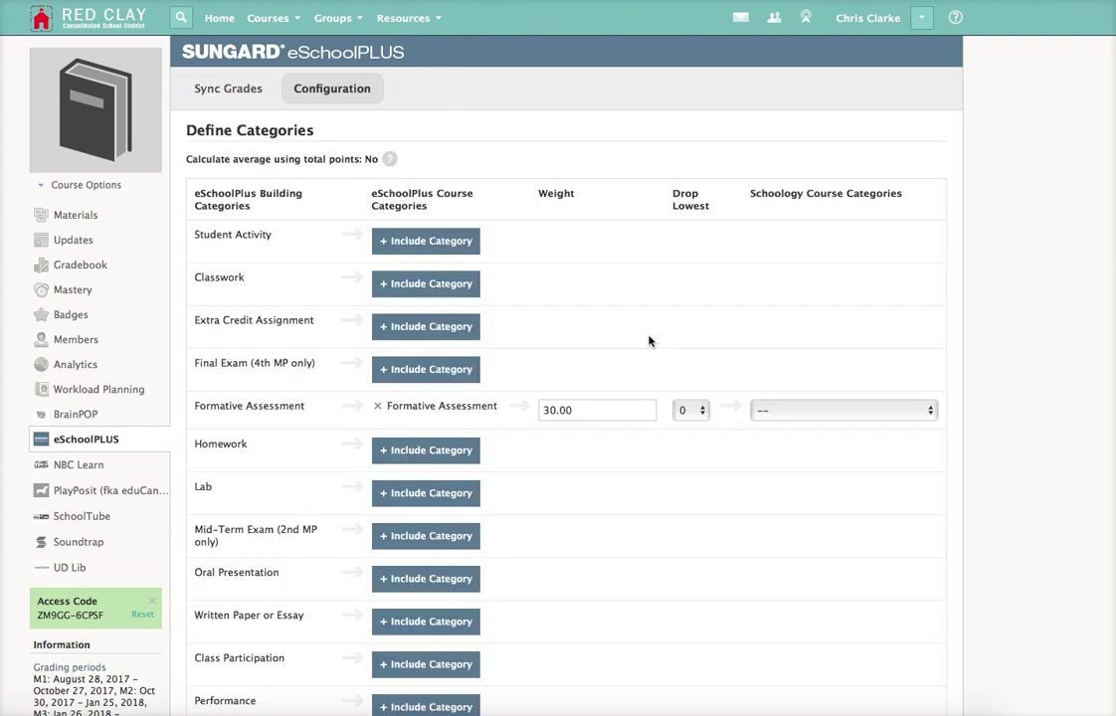
scroll(647, 309, down, 4)
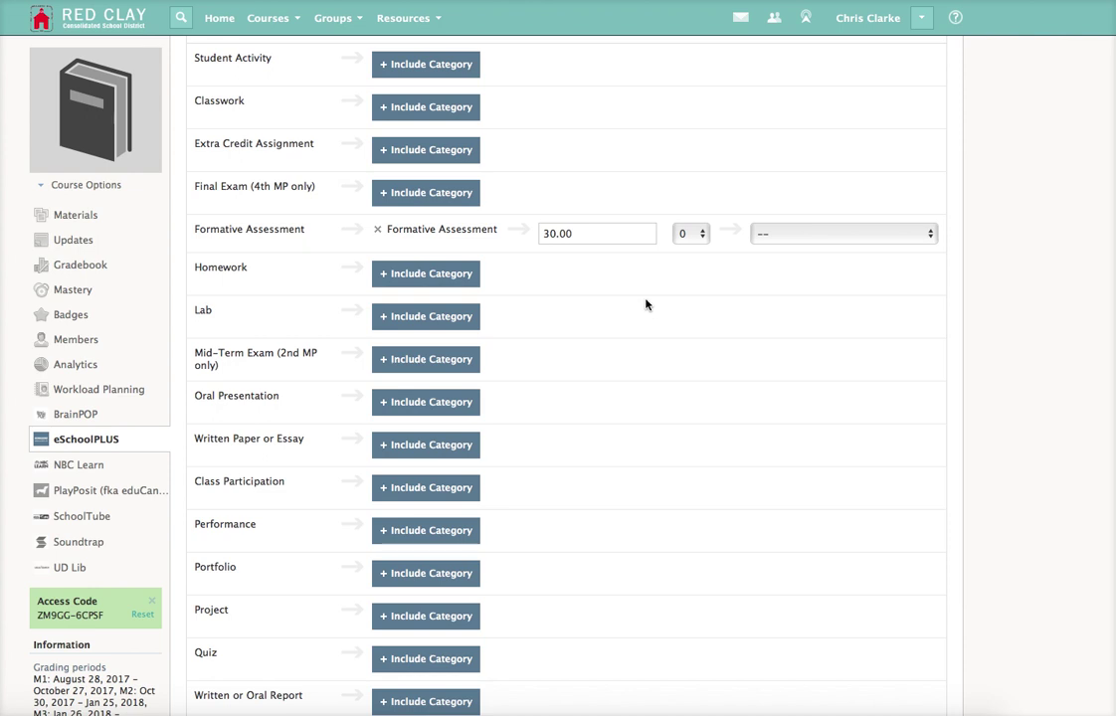
scroll(570, 296, up, 2)
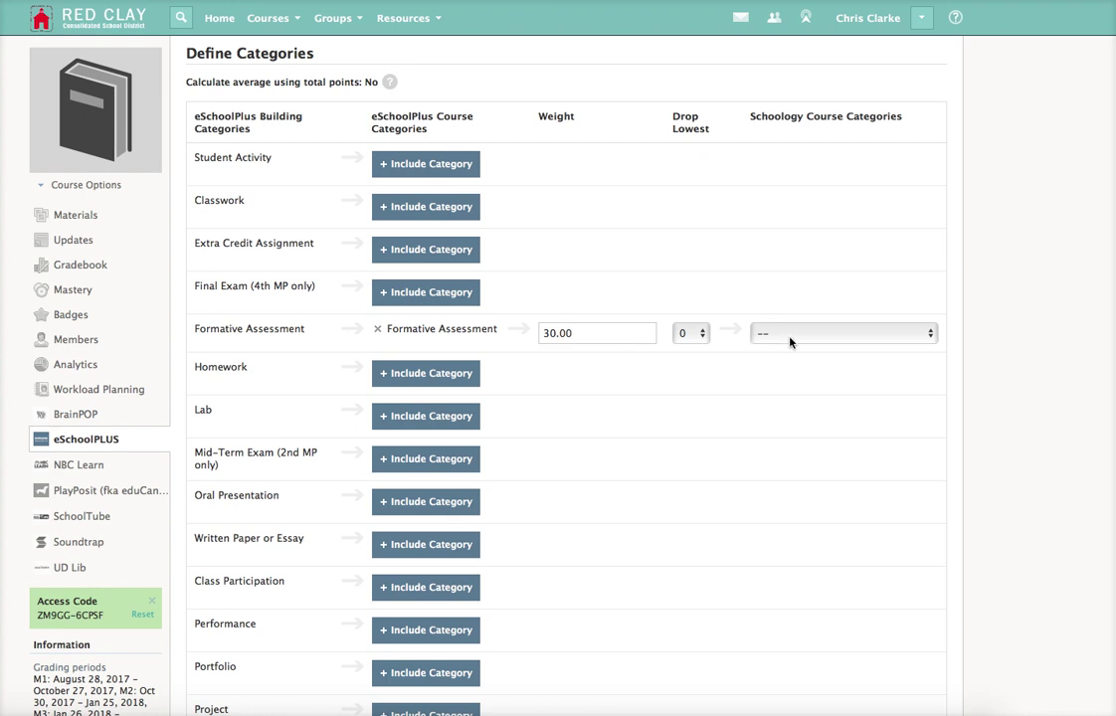
click(825, 335)
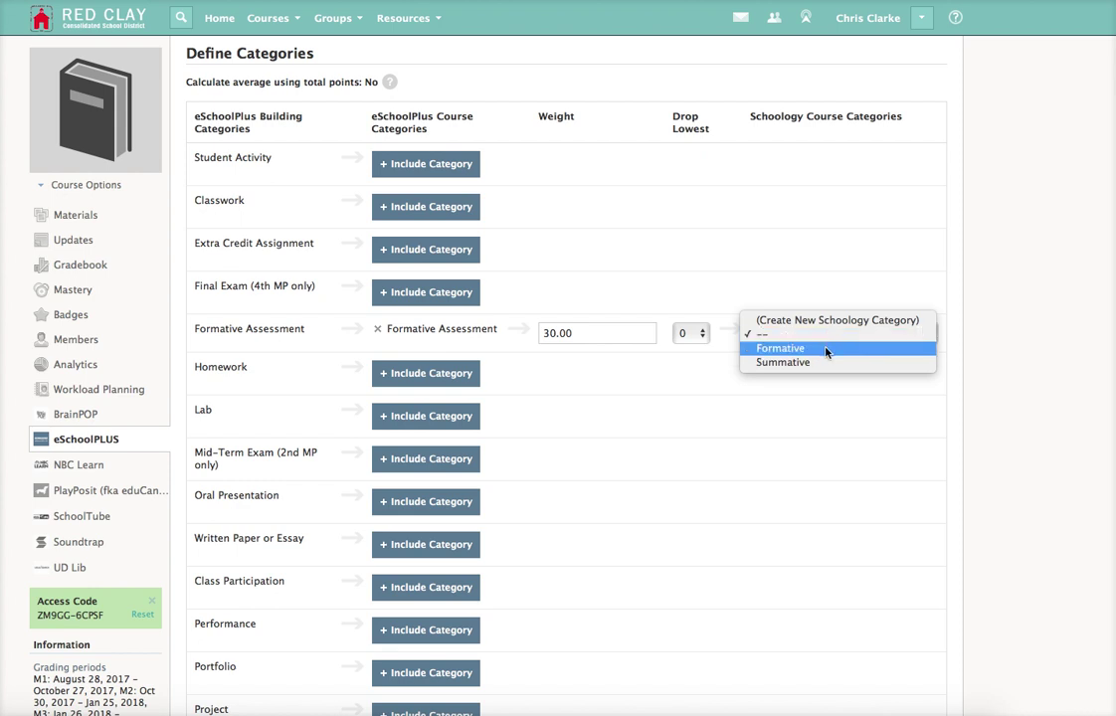
click(824, 351)
scroll(756, 387, down, 5)
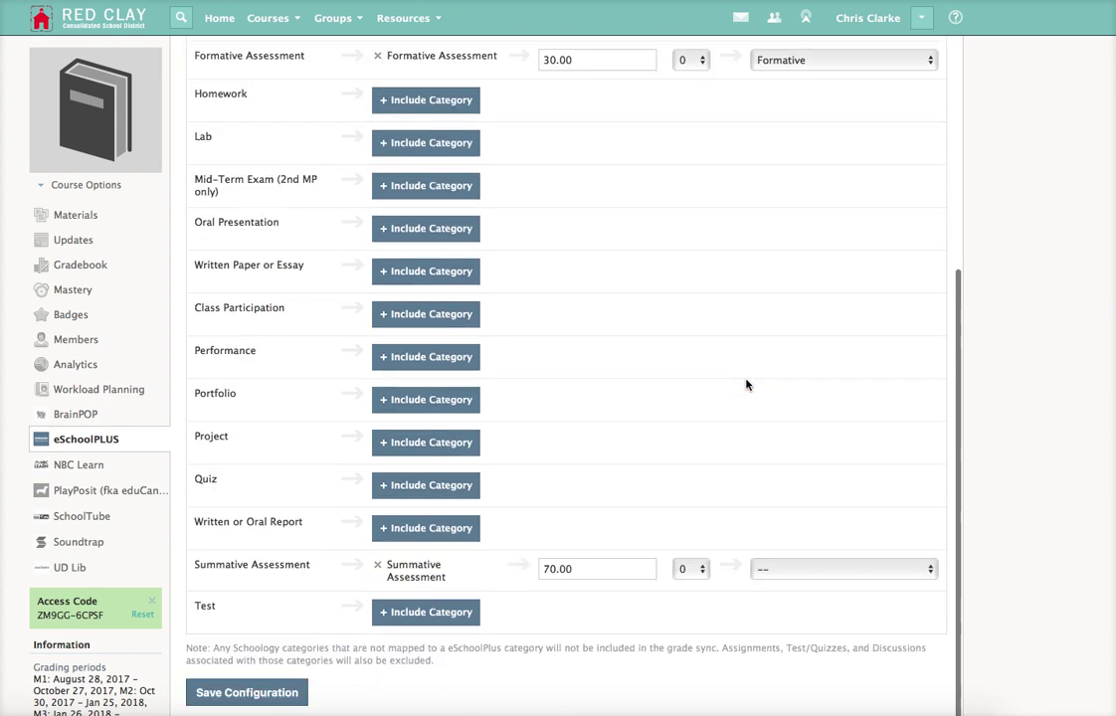
scroll(748, 385, down, 1)
click(782, 549)
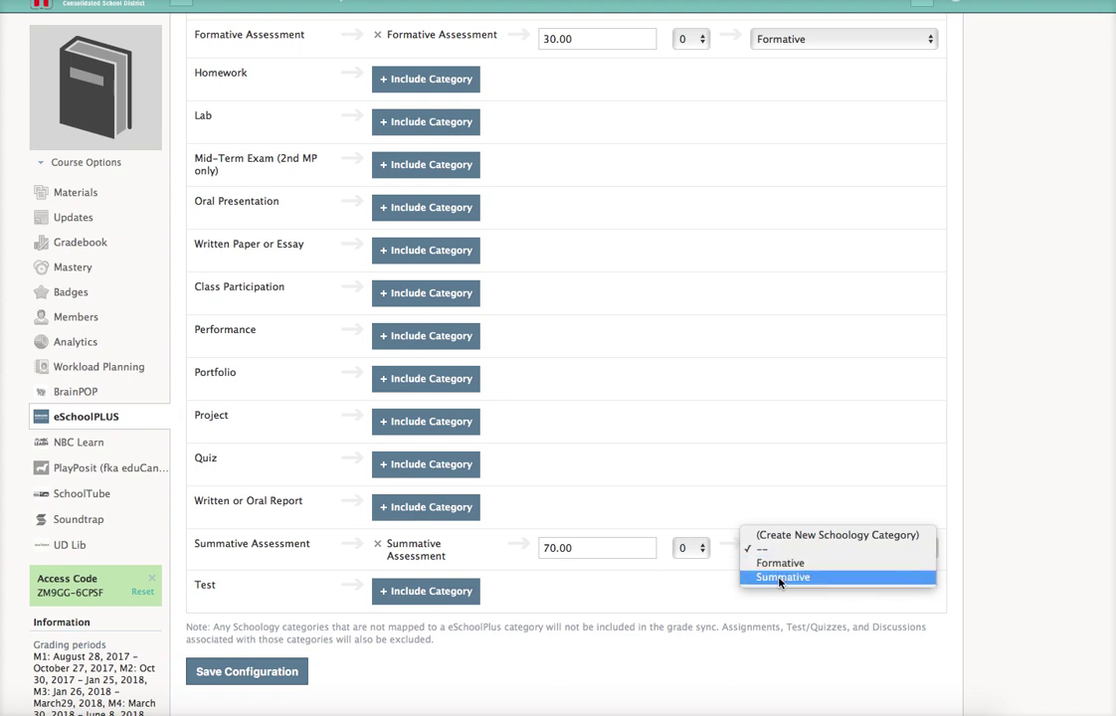
click(781, 579)
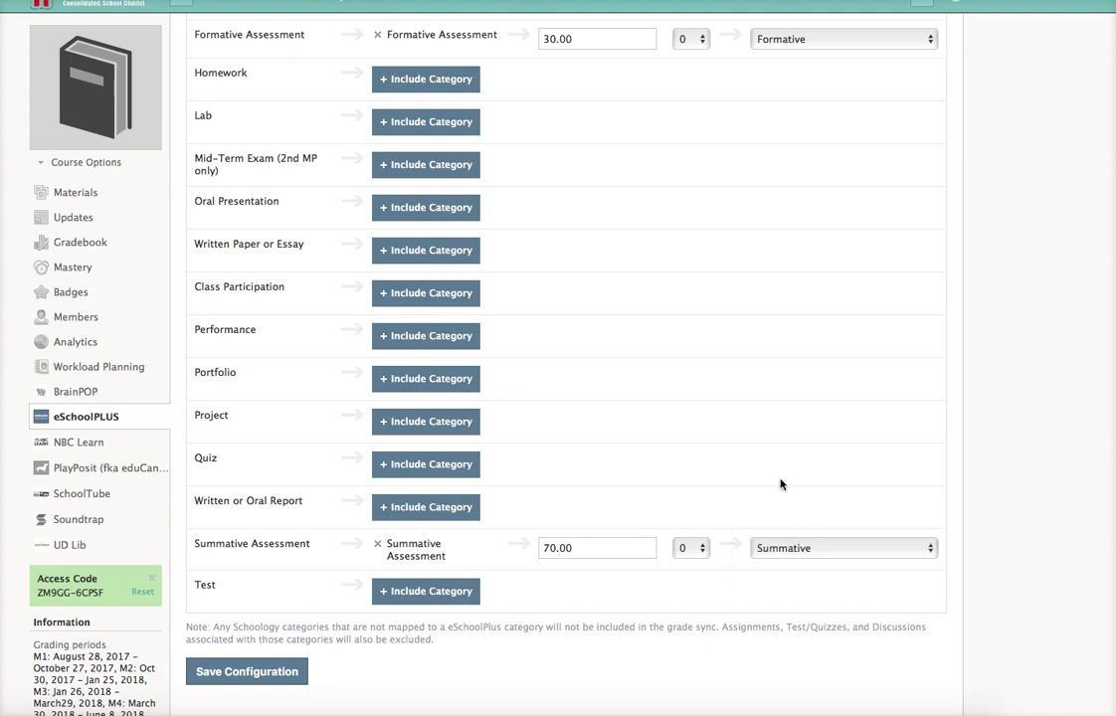
scroll(781, 485, up, 1)
Save the eSchoolPLUS category mapping with Save Configuration.
click(259, 676)
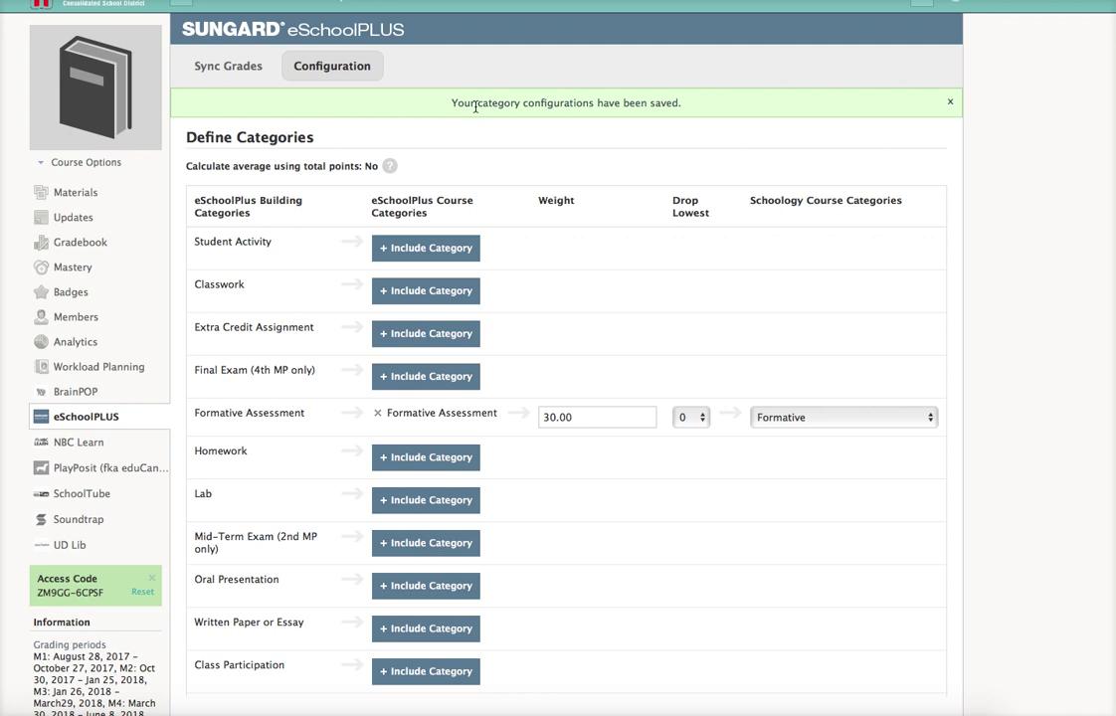
Go back to the course Gradebook.
click(81, 243)
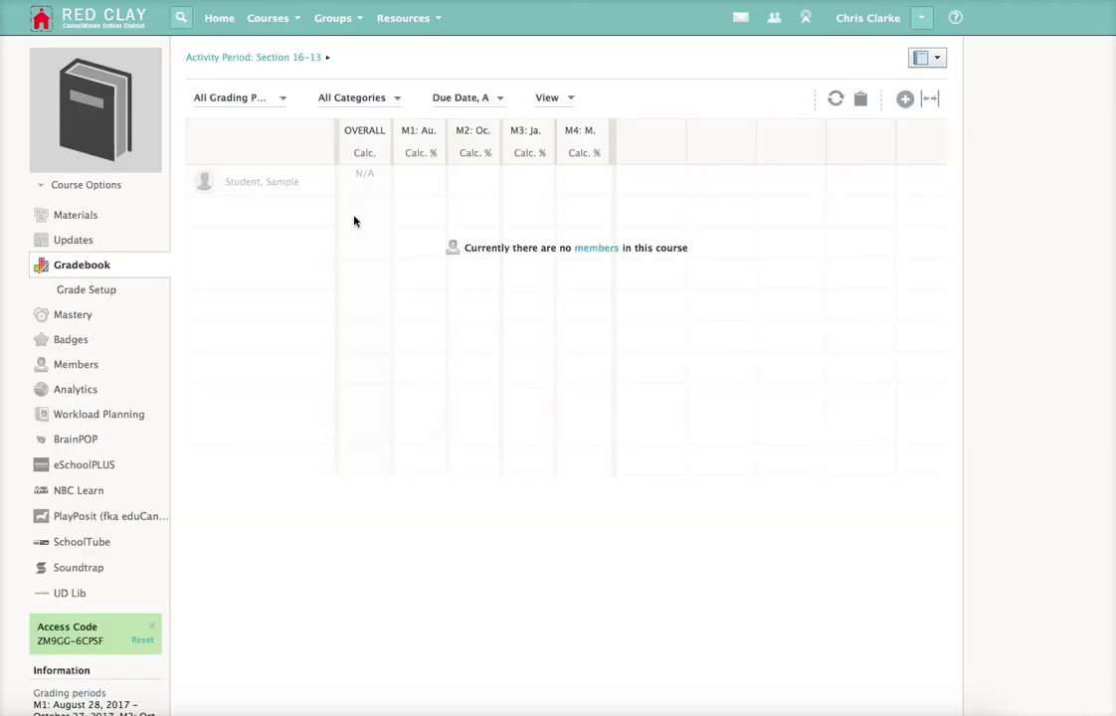